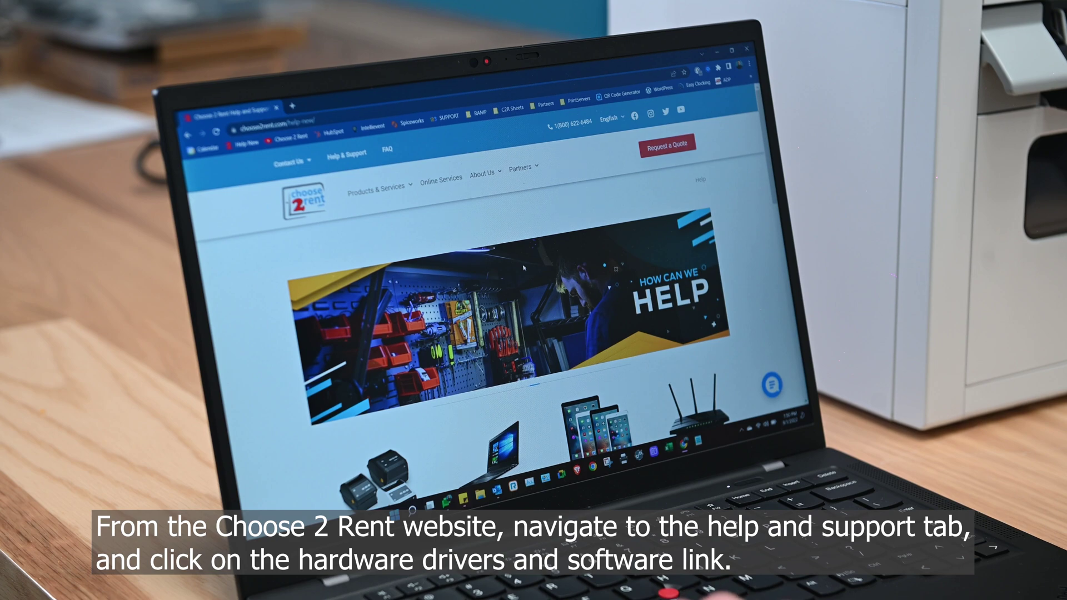
scroll(480, 290, down, 2)
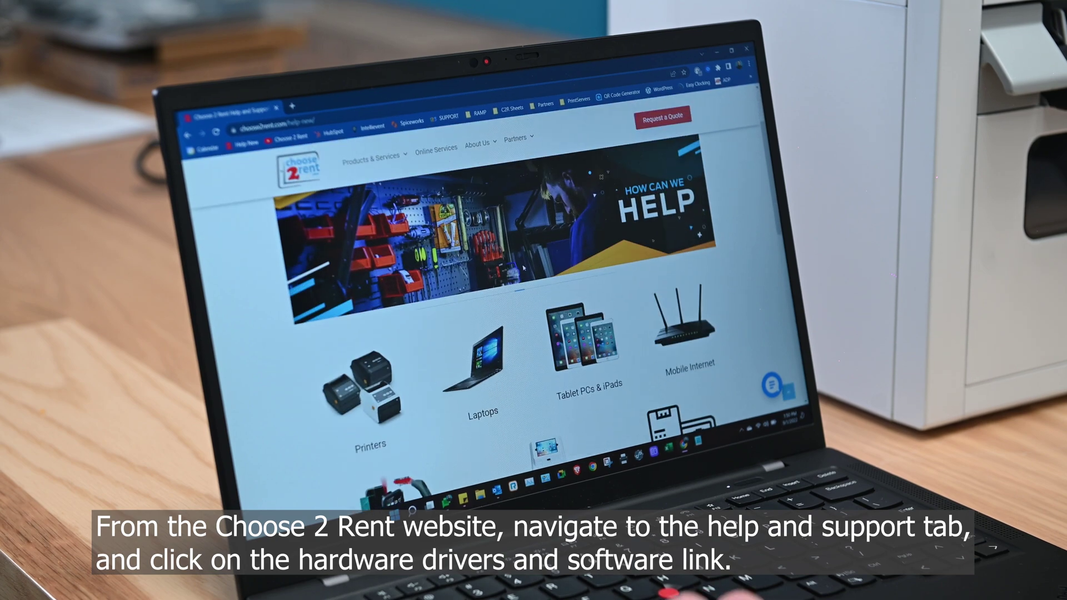
scroll(524, 270, down, 3)
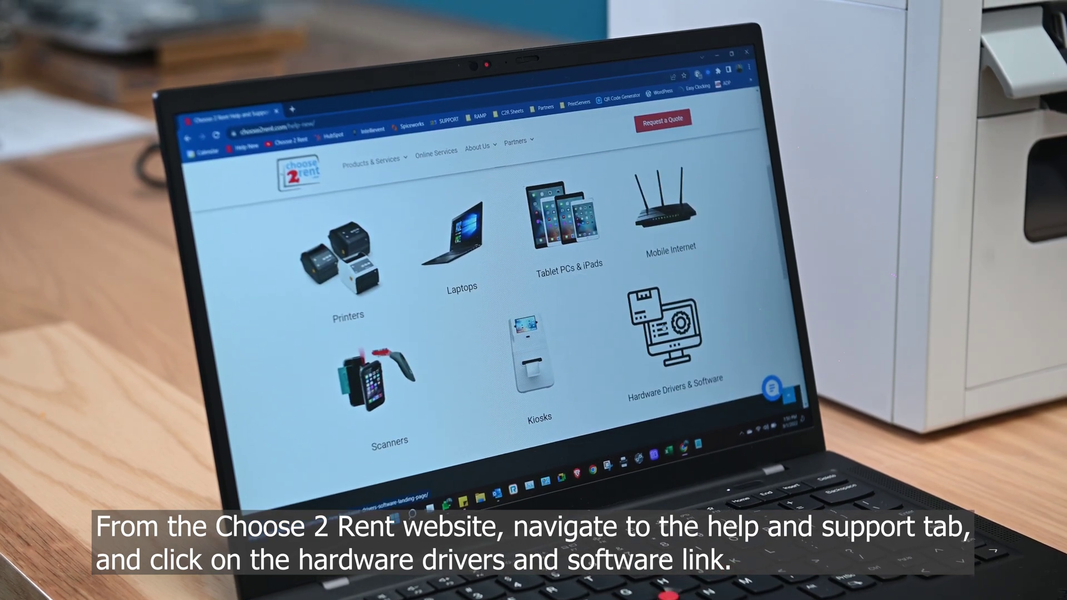
- Open the Hardware Drivers & Software page on the Choose 2 Rent help site
click(667, 330)
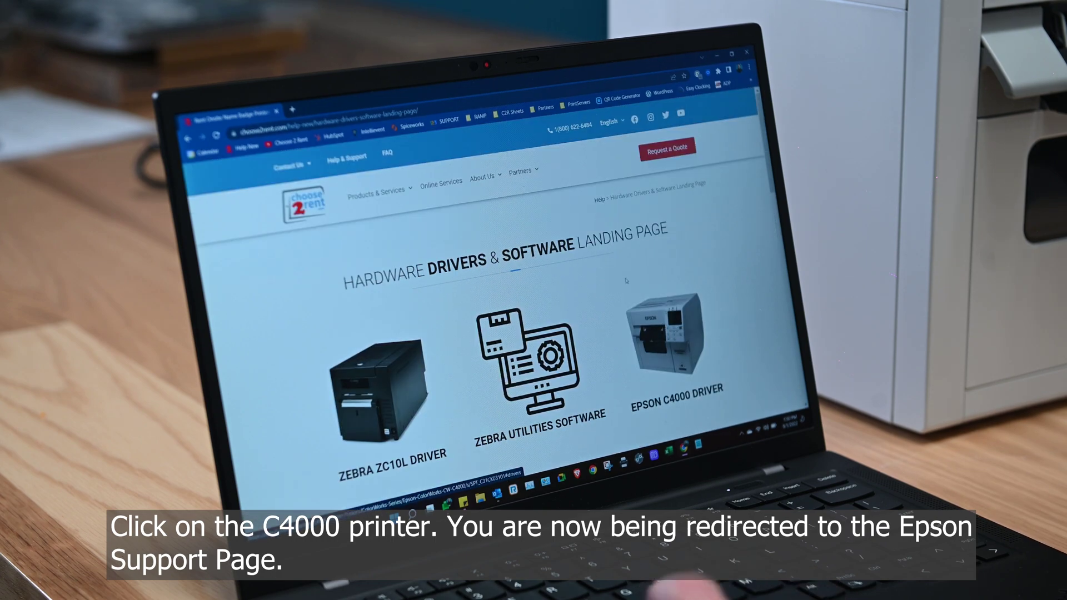
scroll(668, 326, down, 3)
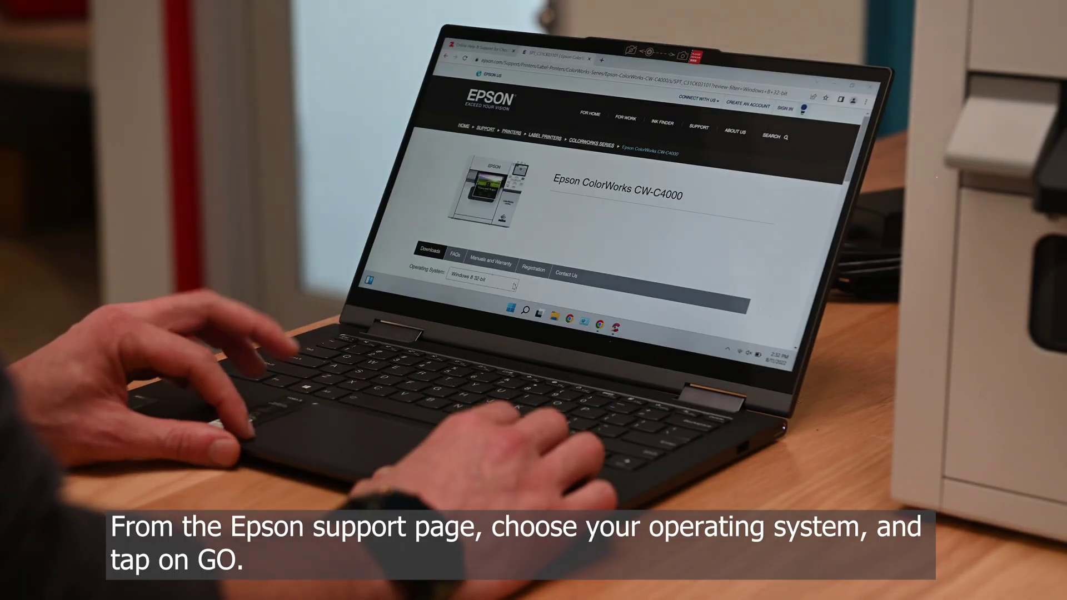
- Filter CW-C4000 downloads to Windows 11 and download Printer Driver v1.1.0.0
click(500, 275)
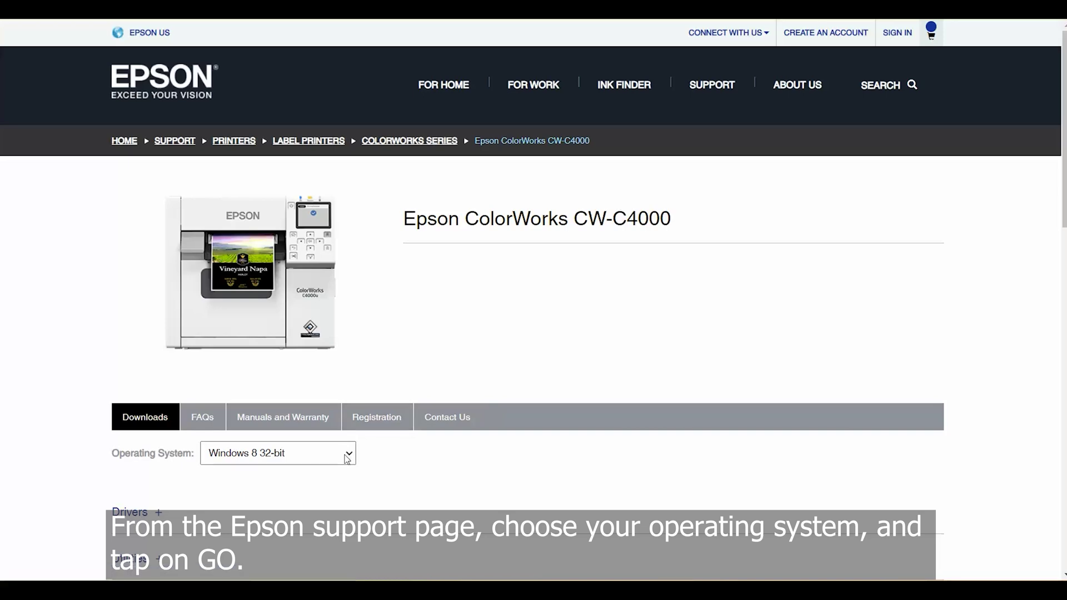
scroll(275, 334, down, 1)
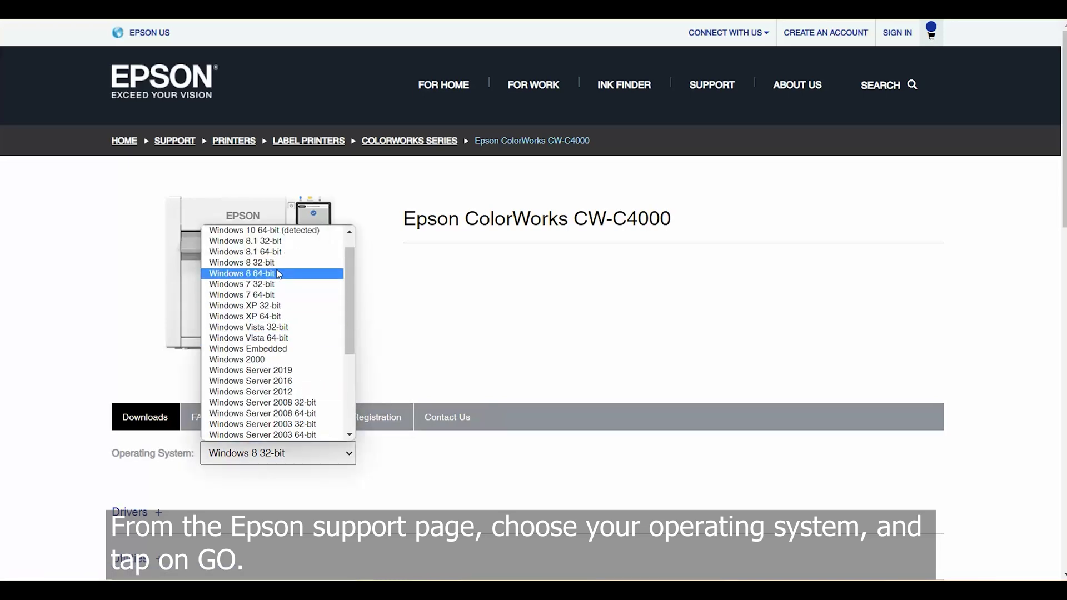
click(247, 232)
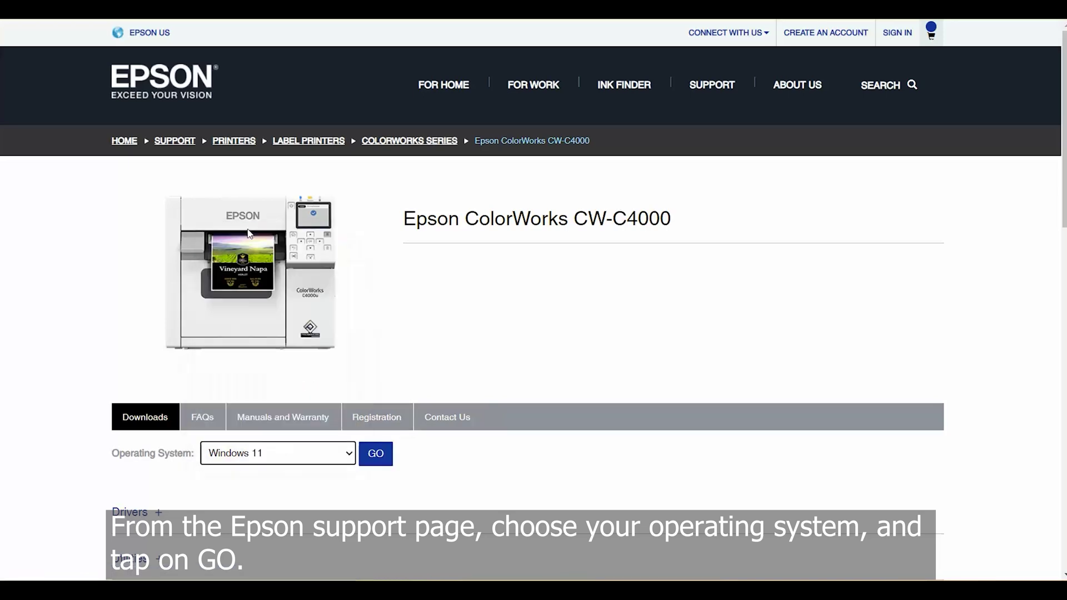
click(374, 455)
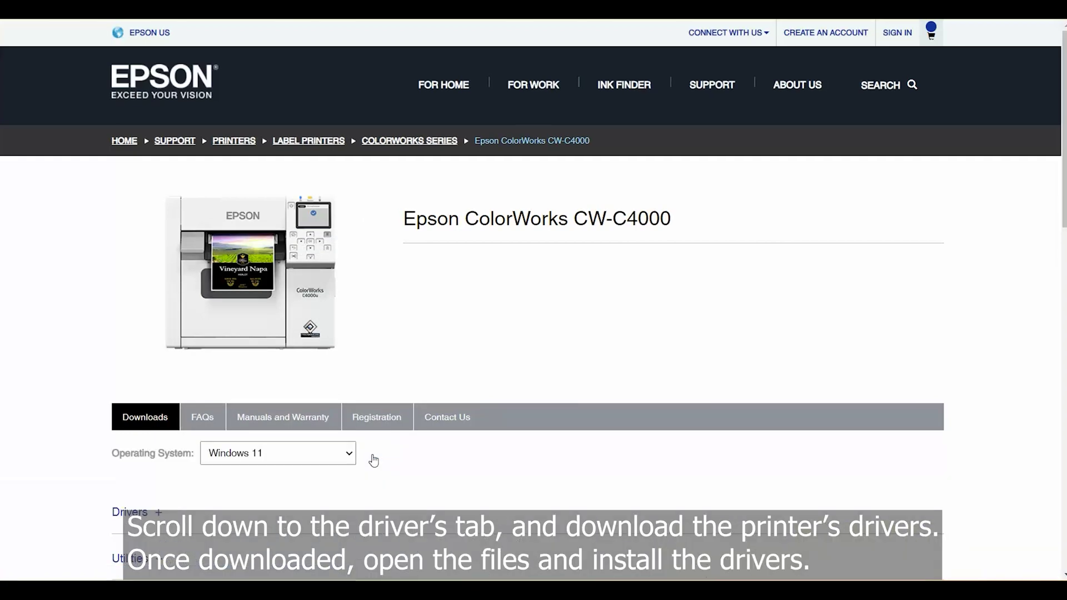
scroll(373, 459, down, 3)
scroll(375, 460, down, 1)
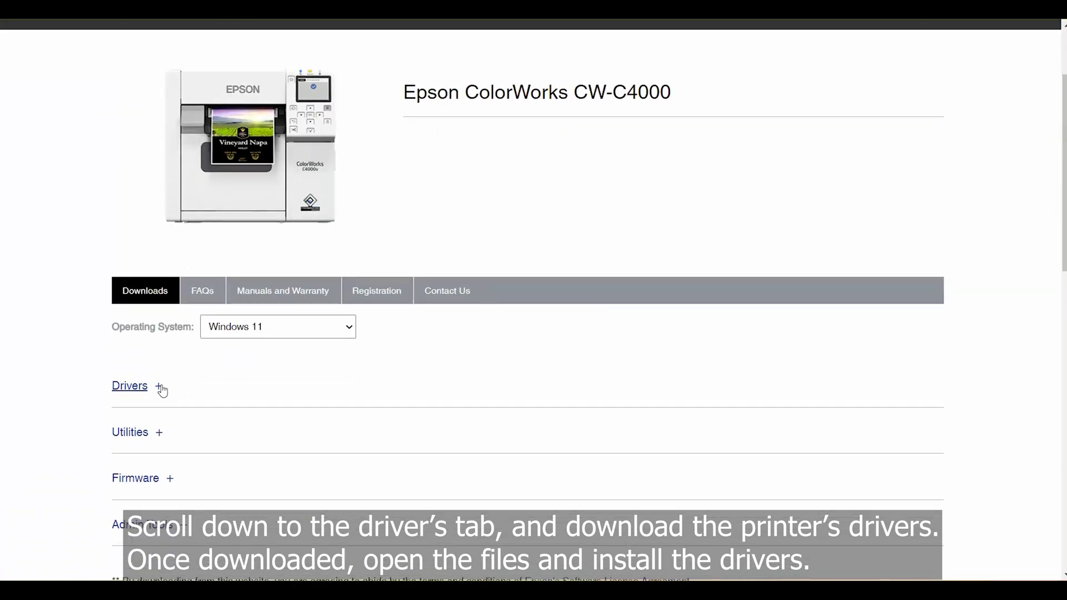
click(158, 387)
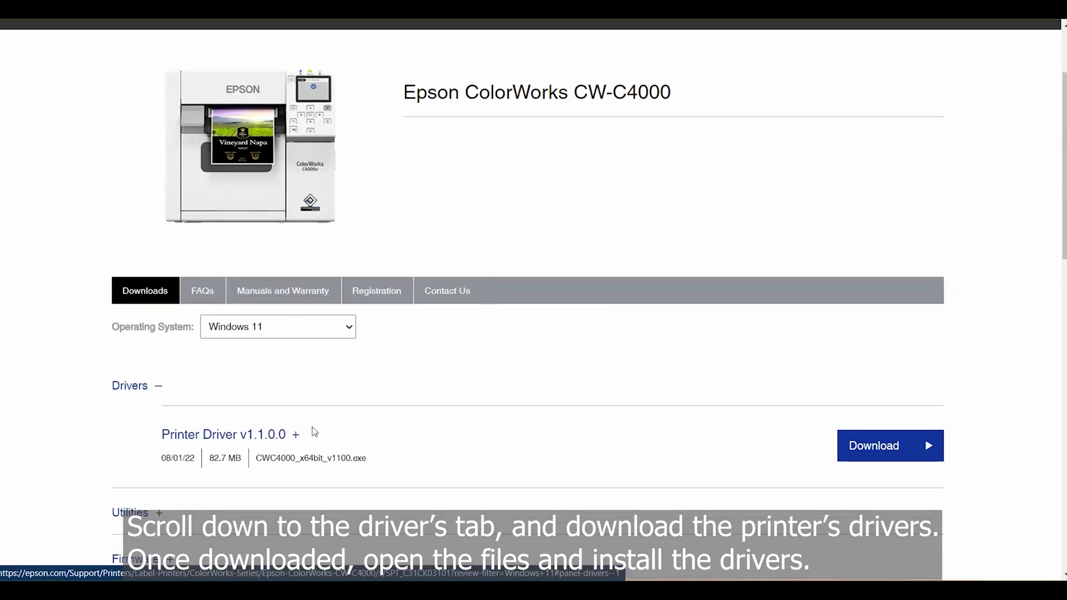
click(875, 446)
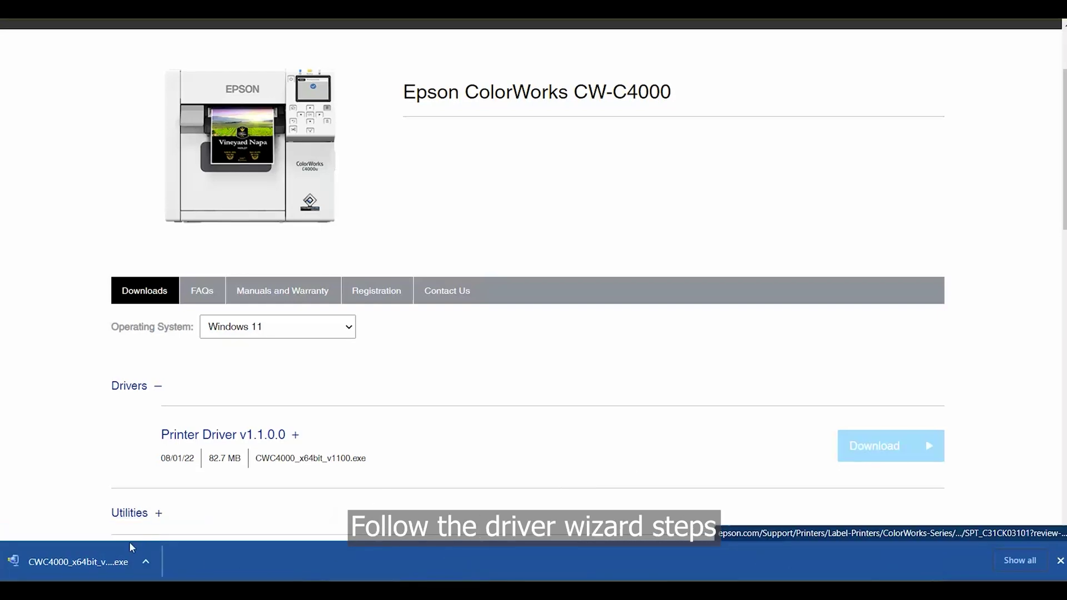
- Run the downloaded installer, confirm the CW-C4000u model and accept the license agreement
click(98, 561)
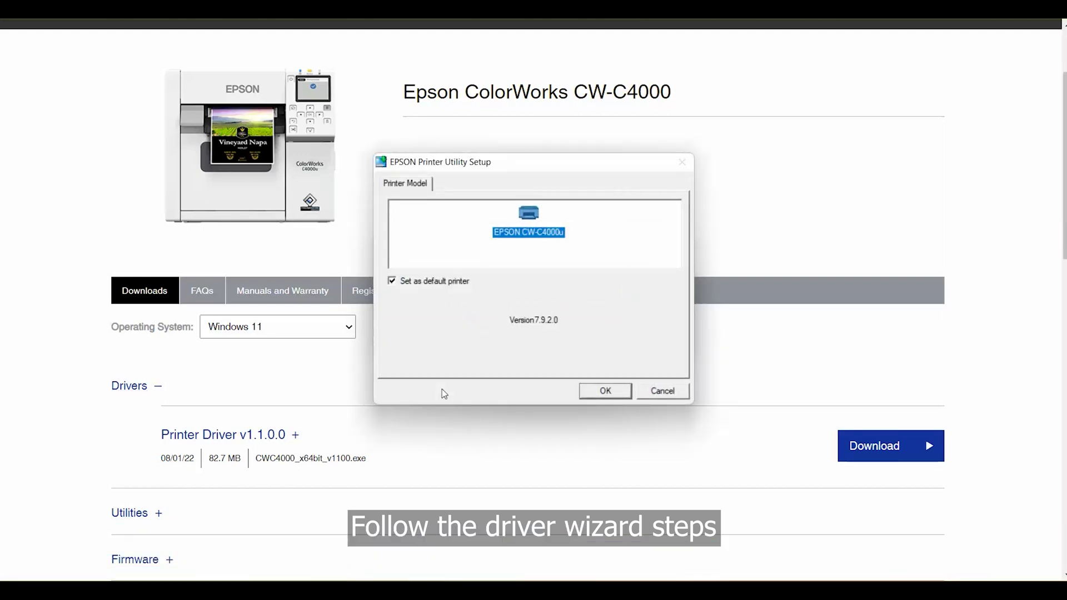
click(606, 391)
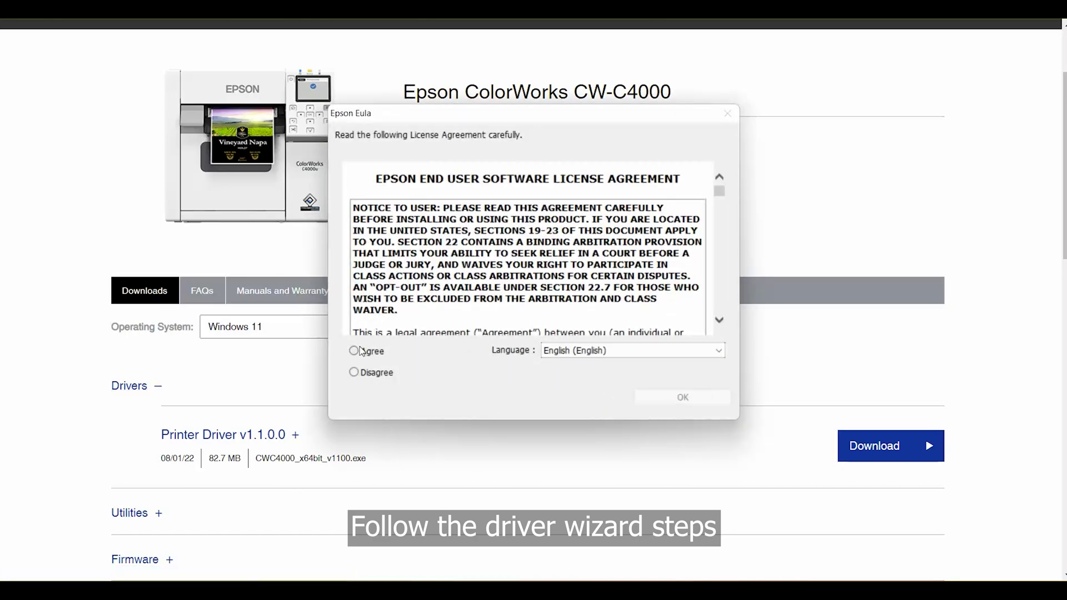
click(356, 350)
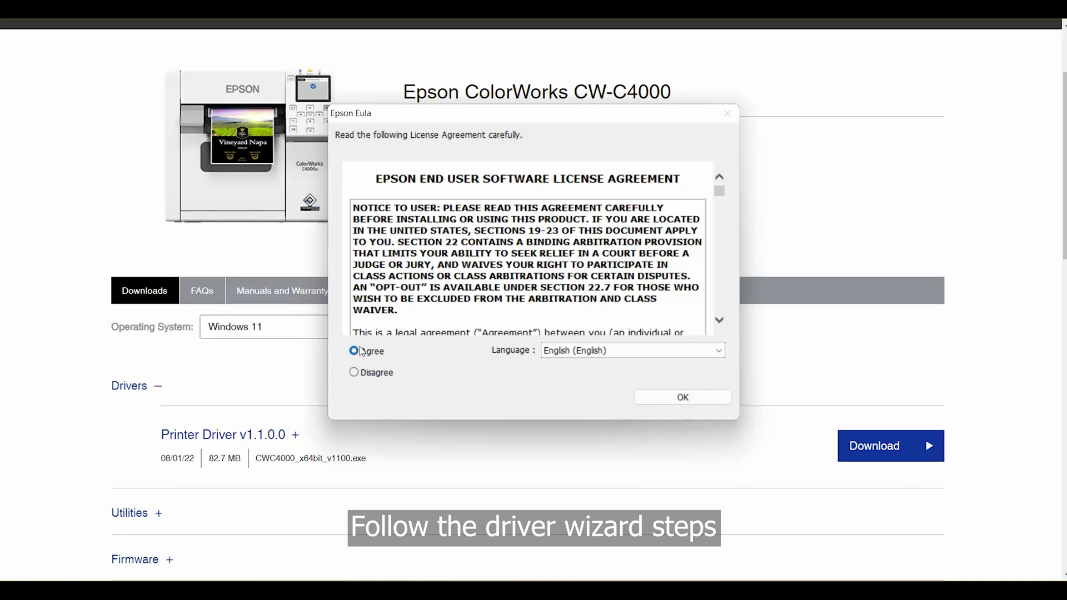
click(668, 399)
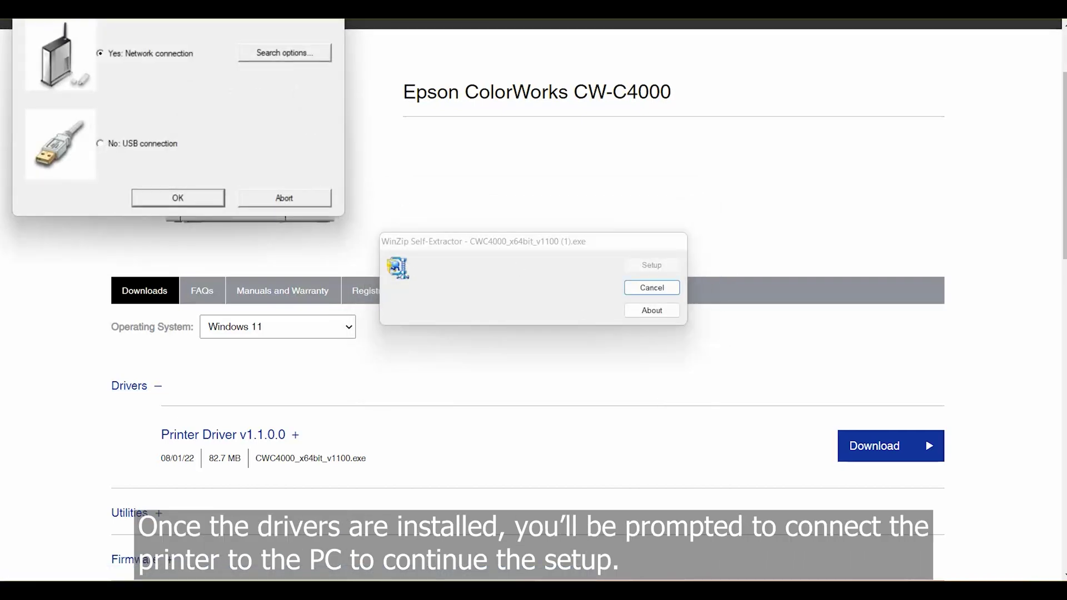
- Connect the printer over USB and dismiss the installation success message
drag(114, 16, 114, 41)
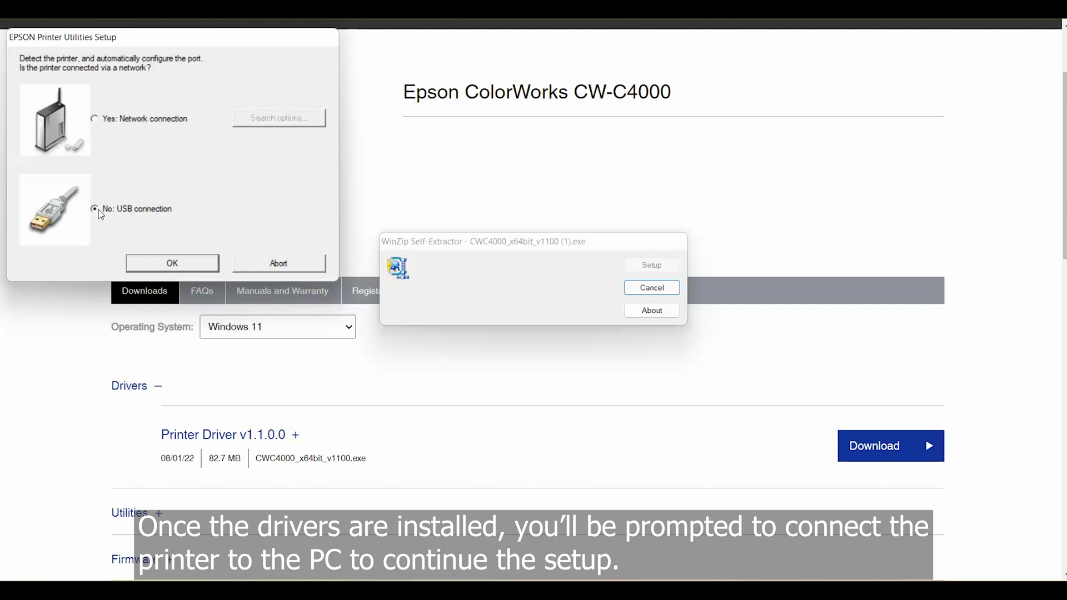
click(162, 266)
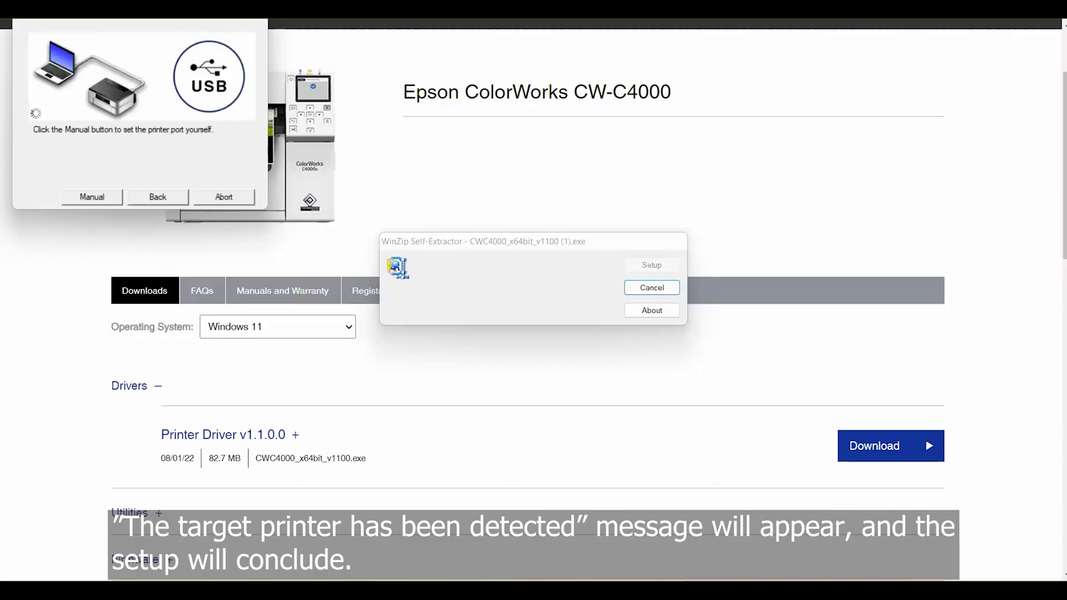
drag(99, 19, 98, 39)
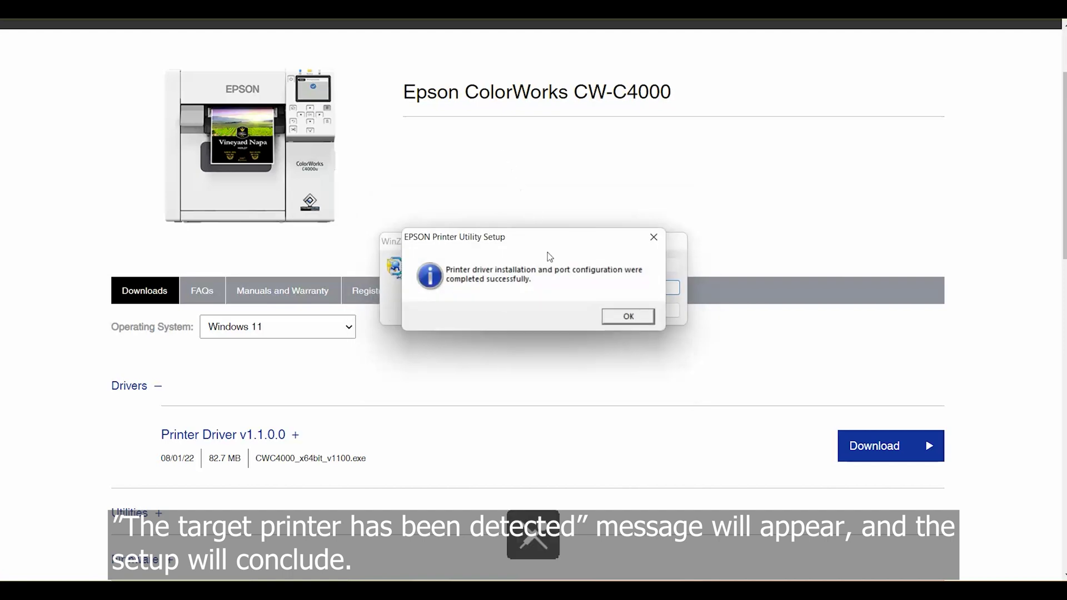
click(629, 316)
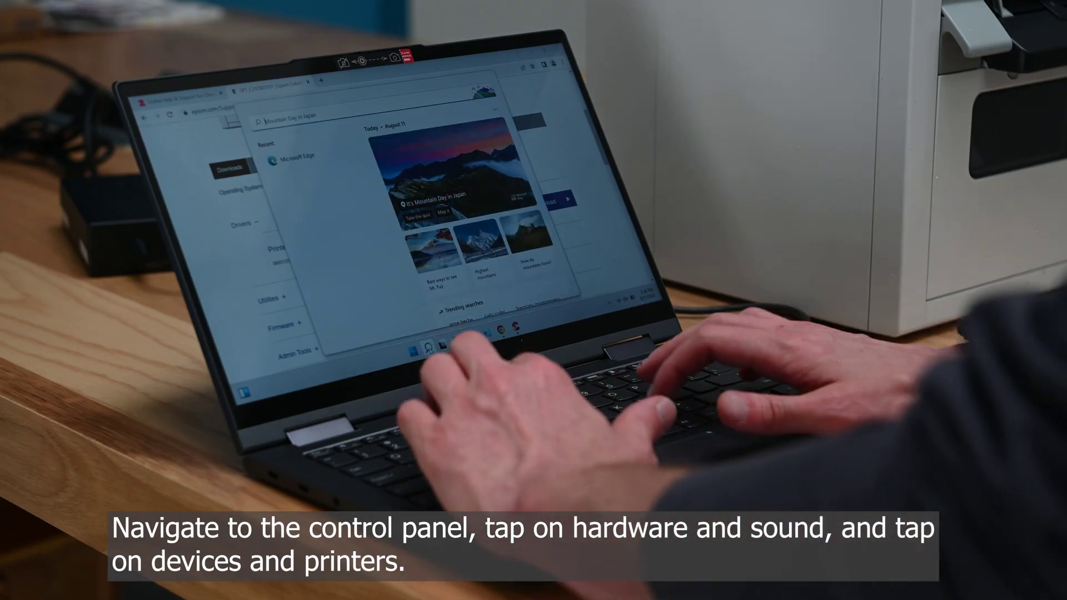
text(trol panel)
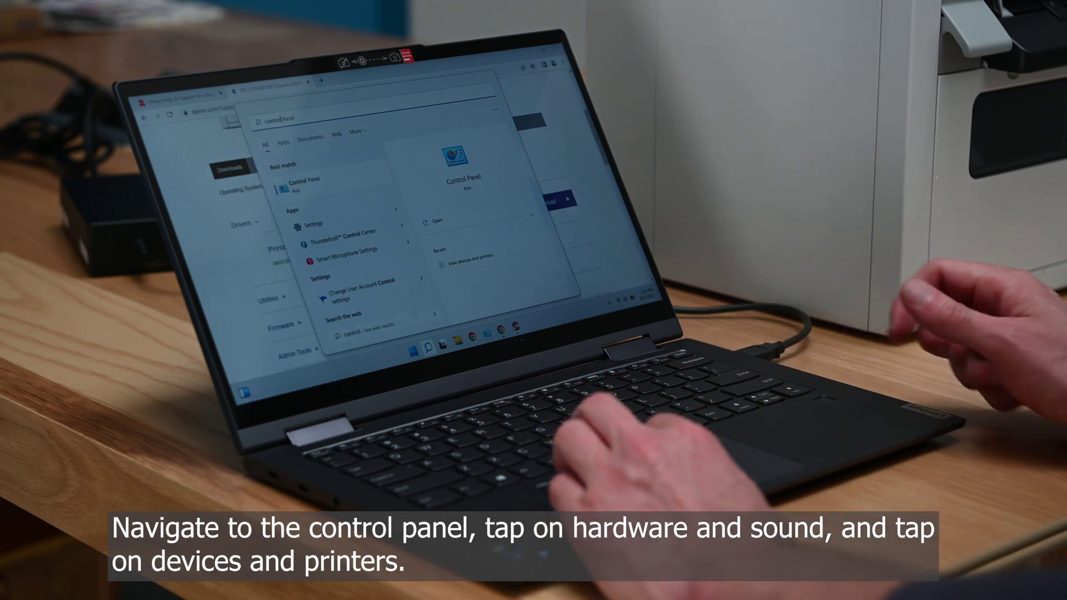
- Open Control Panel and go to 'View devices and printers' under Hardware and Sound
key(Return)
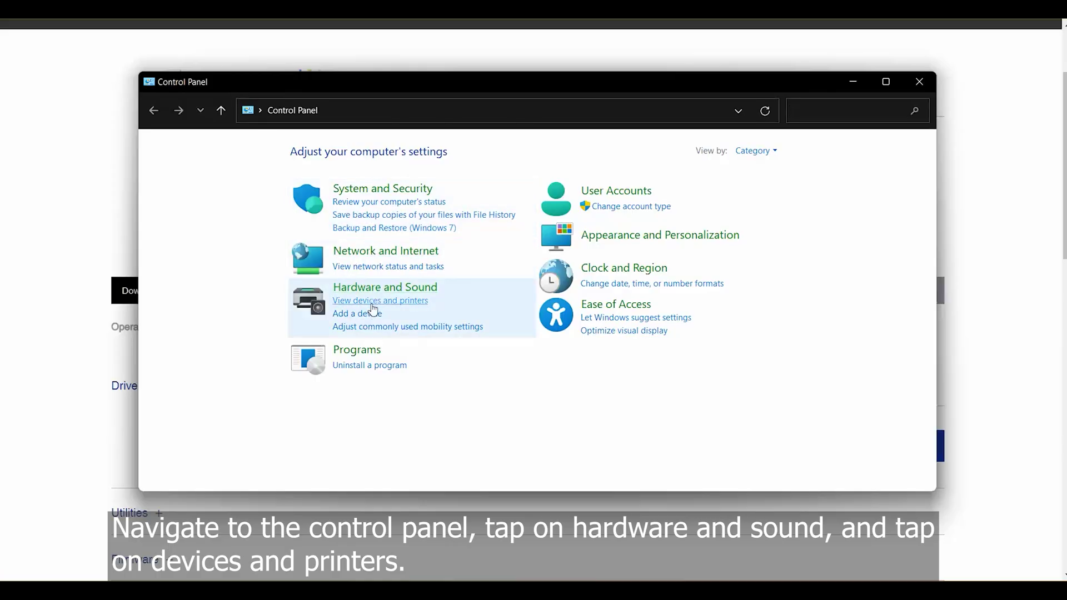
click(424, 304)
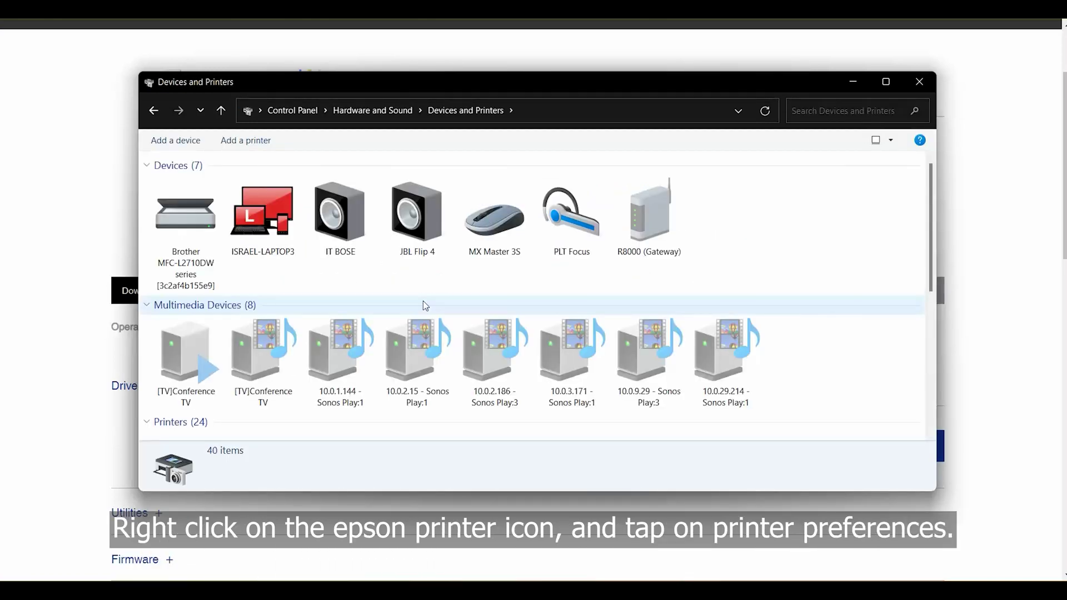
scroll(423, 302, down, 1)
scroll(422, 301, down, 2)
scroll(423, 301, down, 2)
scroll(423, 302, down, 1)
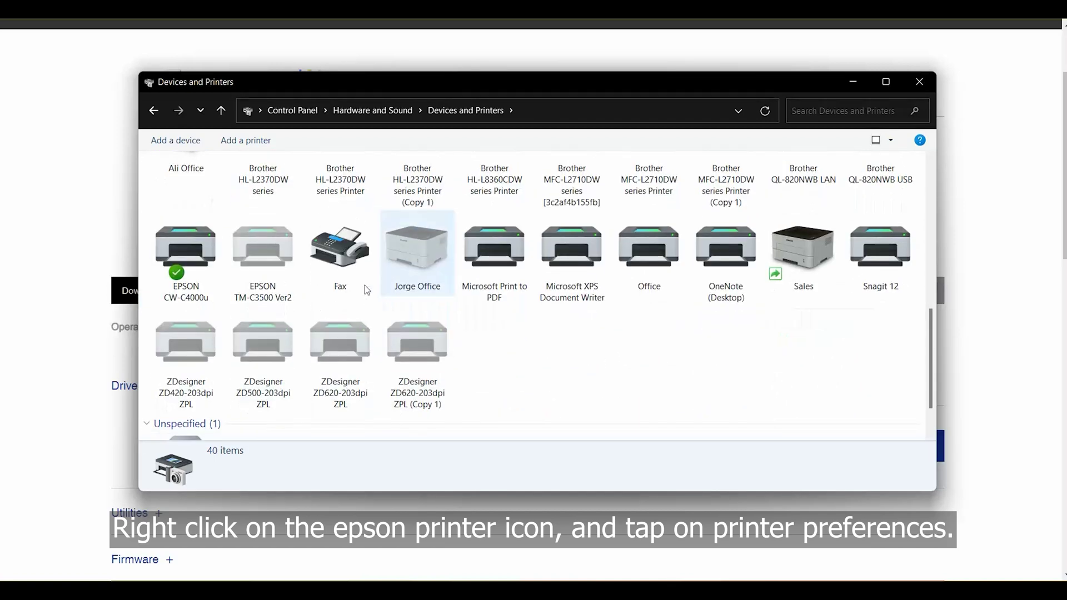
- Open Printing preferences for the EPSON CW-C4000u from its right-click menu
click(187, 252)
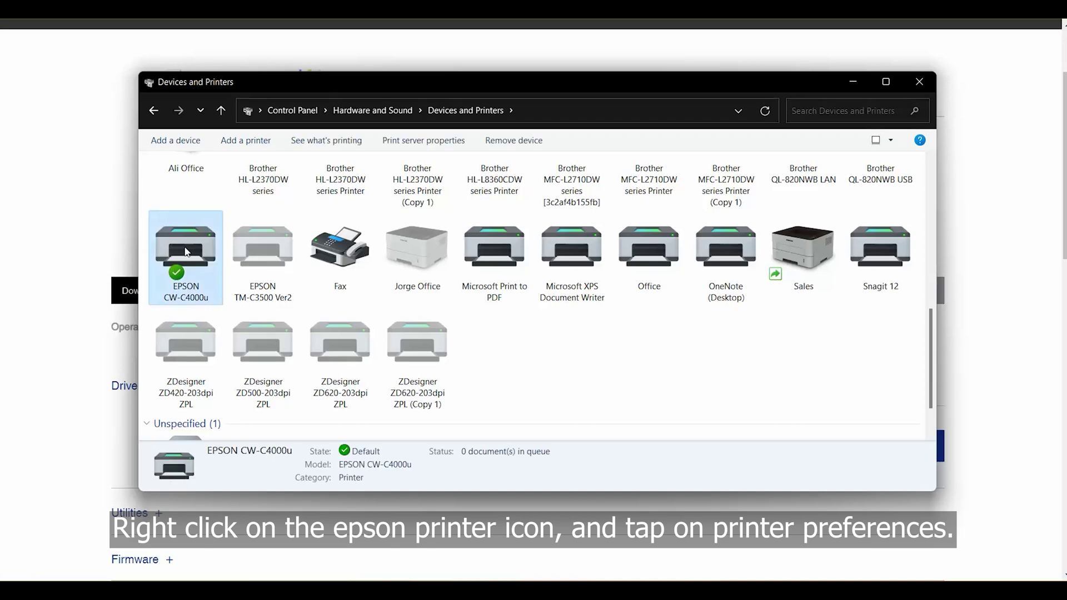
right_click(186, 252)
mouse_move(246, 291)
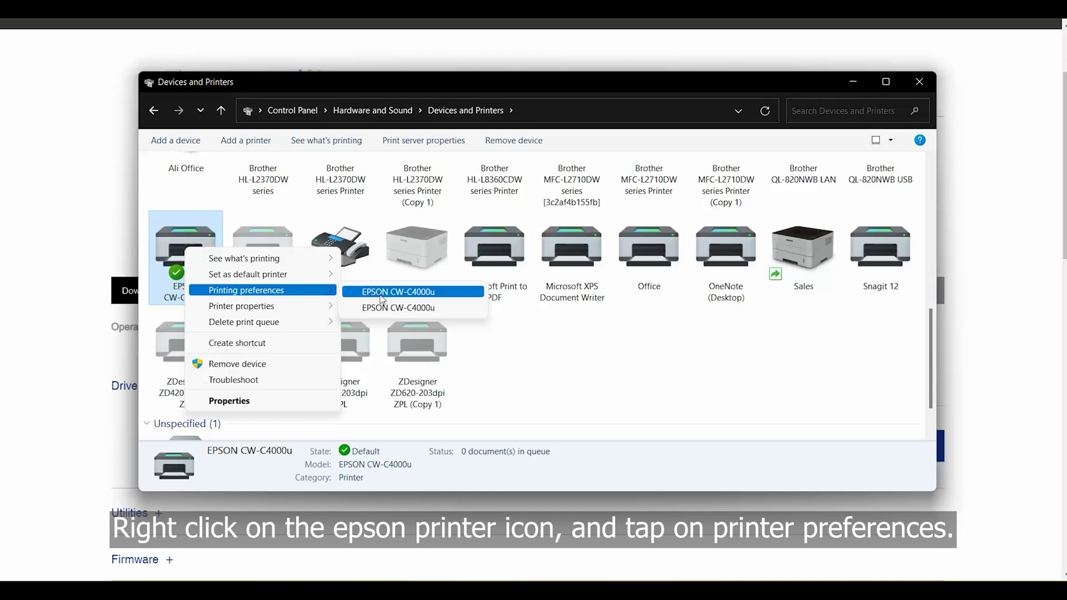
click(399, 294)
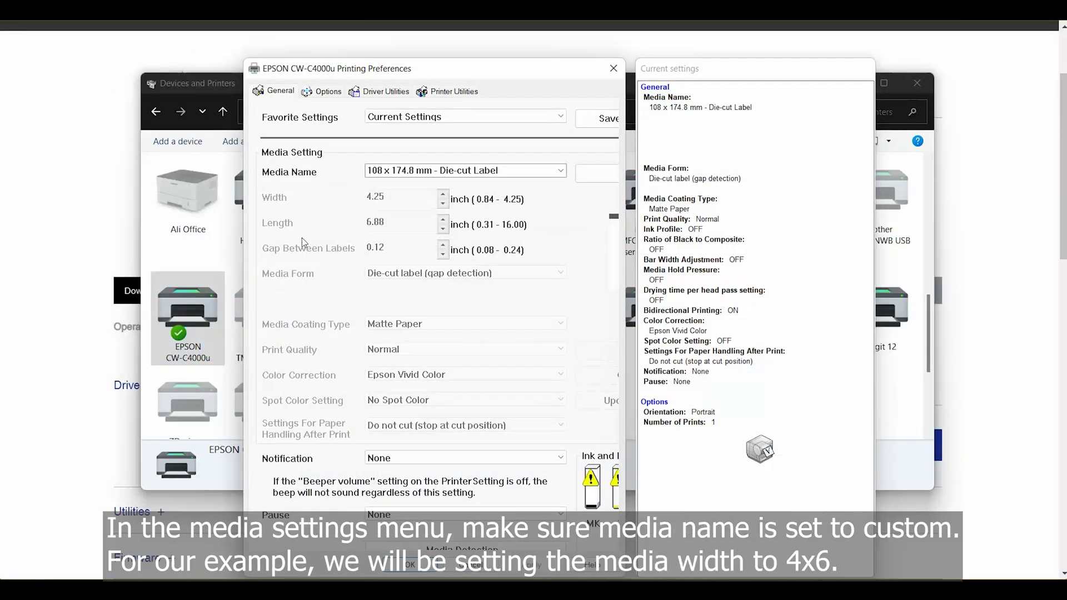
- Set media to Custom 4.00 × 6.00 inches with Continuous label (black mark detection) form
click(513, 172)
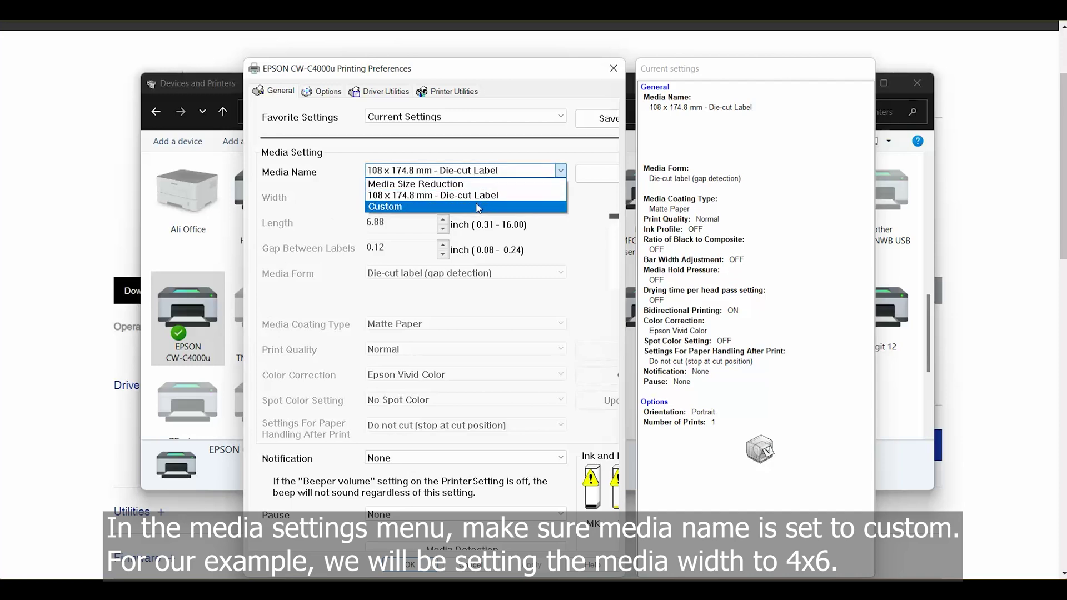
click(478, 207)
click(409, 200)
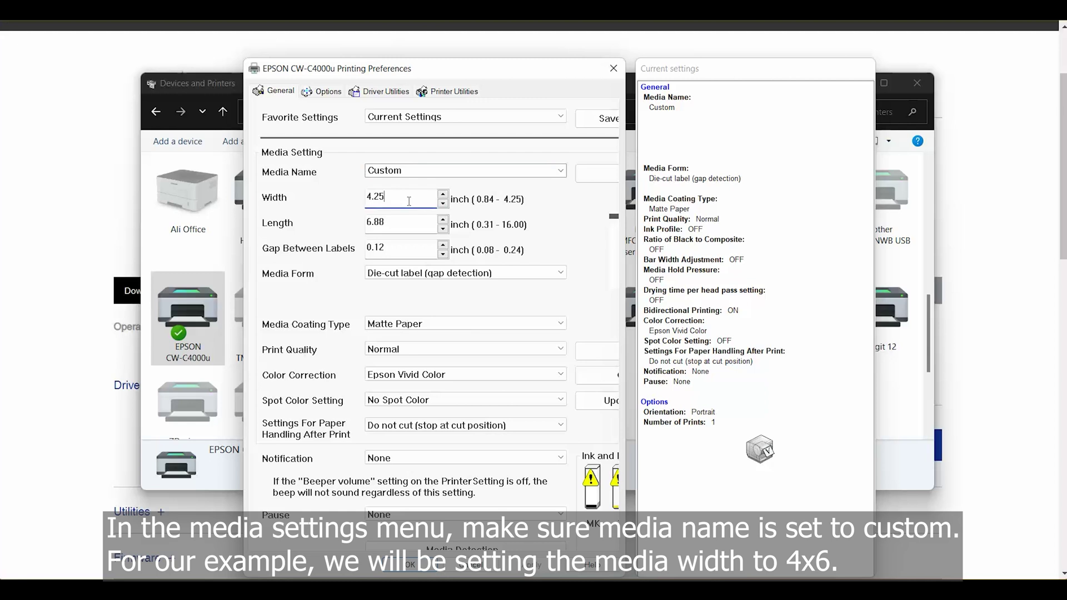
text(4)
key(Tab)
key(Tab)
click(416, 274)
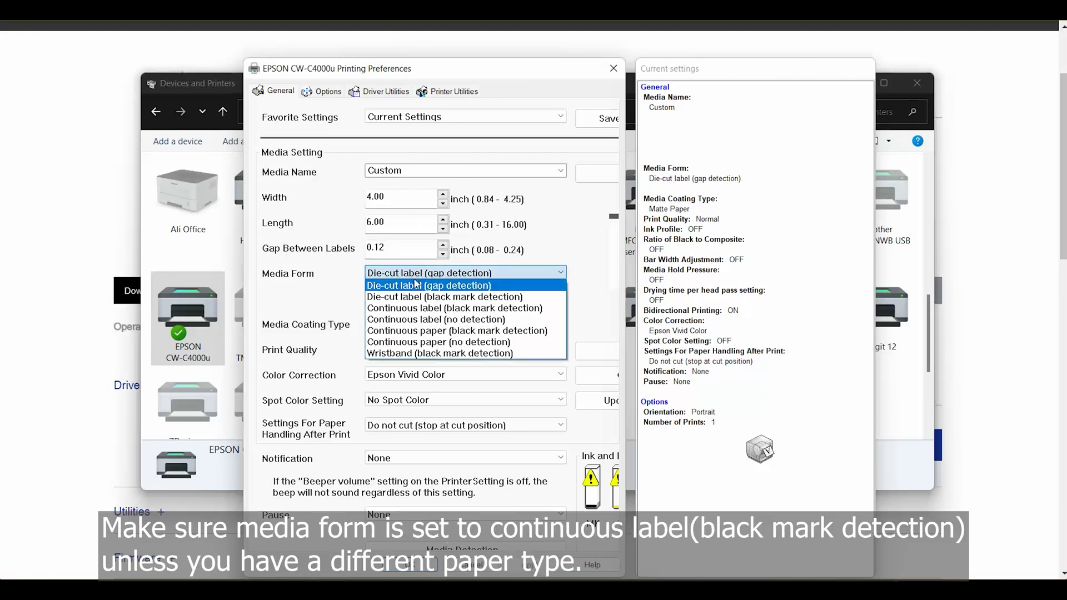
click(415, 308)
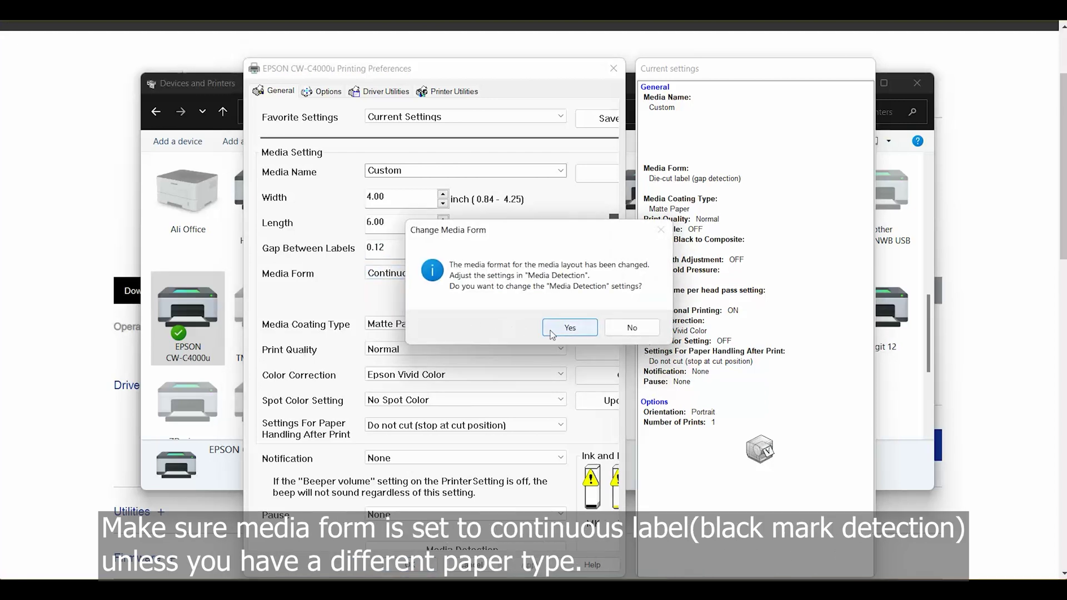
- Set media detection to Rear Feed (Fanfold) with Black mark detection
click(551, 332)
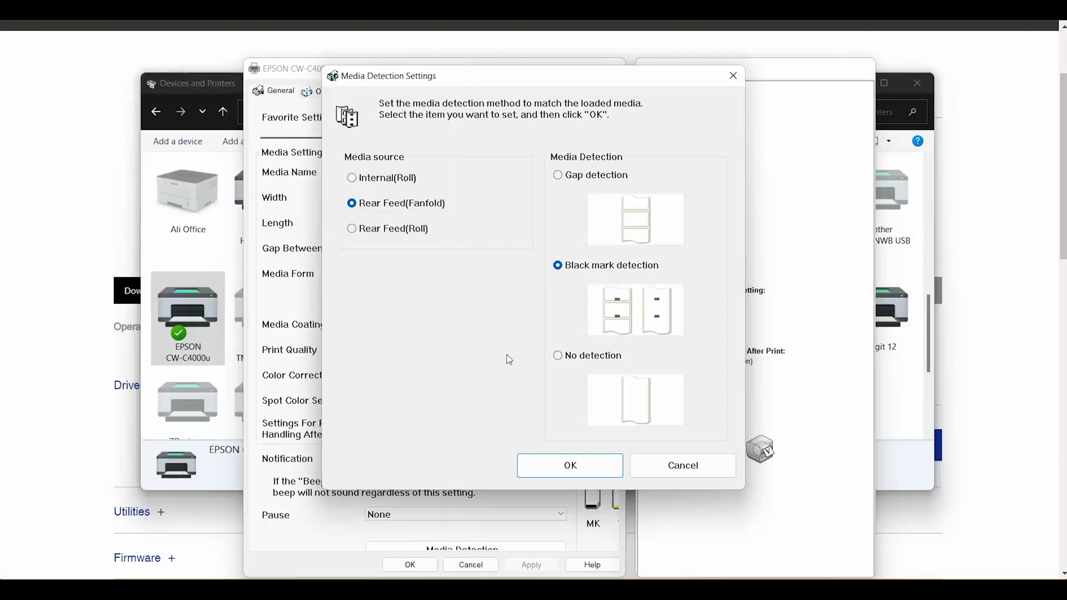
click(542, 459)
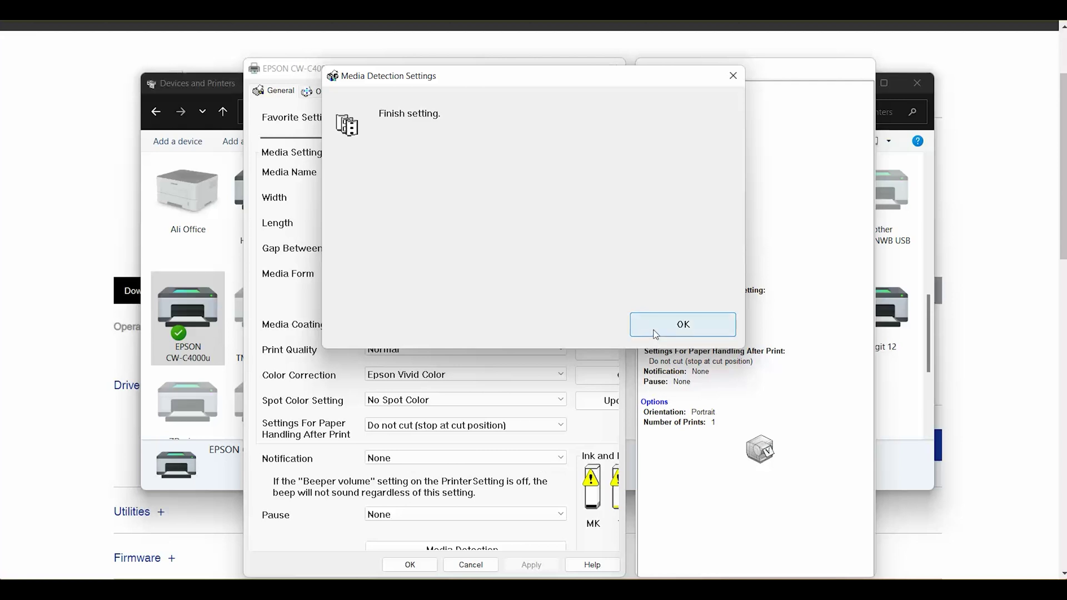
- Dismiss the 'Finish setting' message and change Media Coating Type from Matte Paper to Synthetic
click(656, 332)
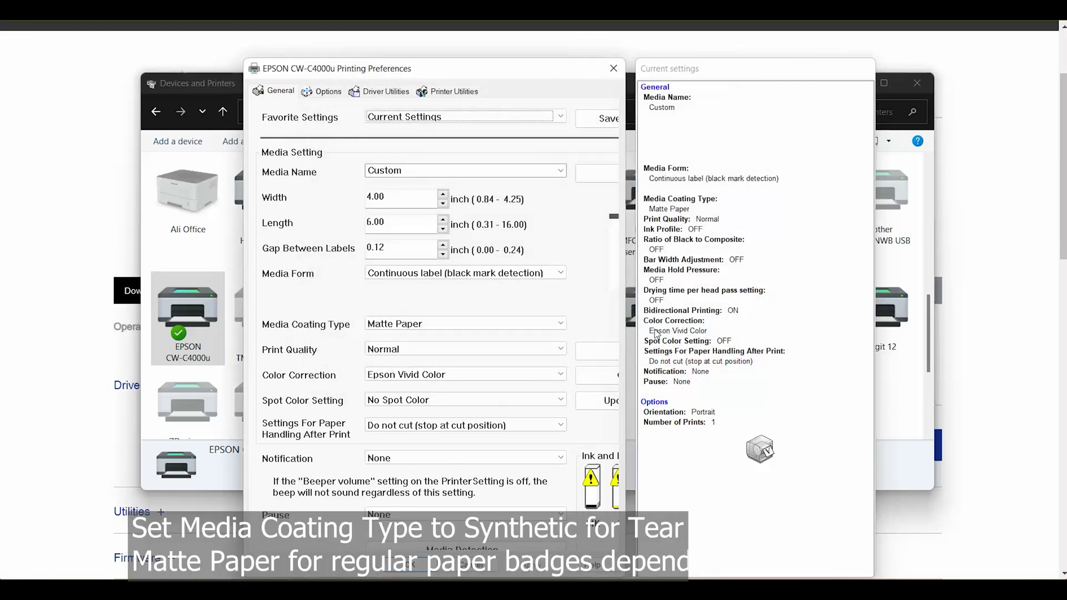
click(560, 324)
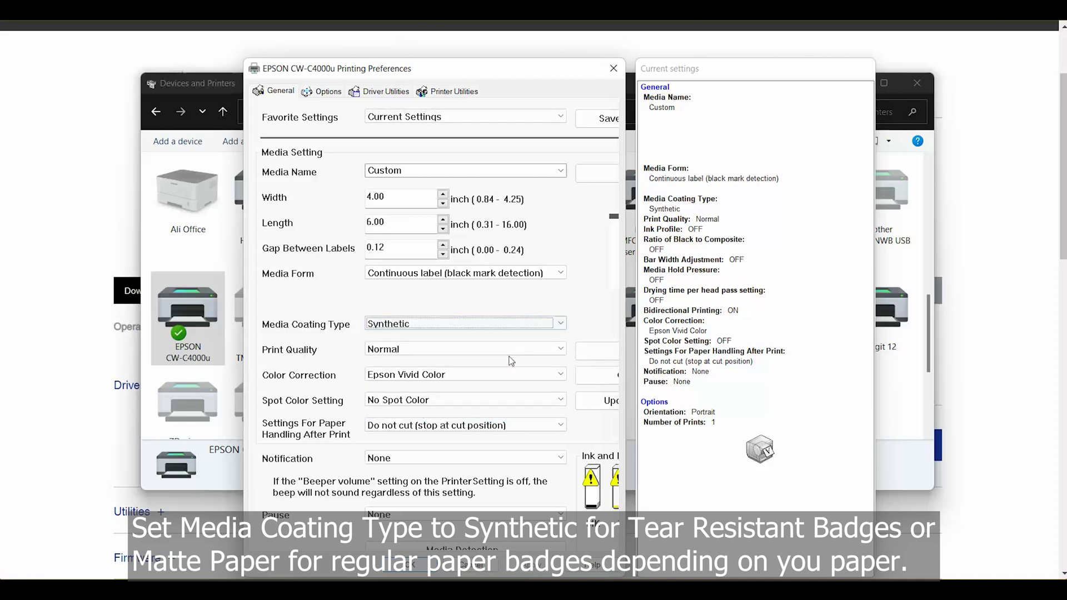